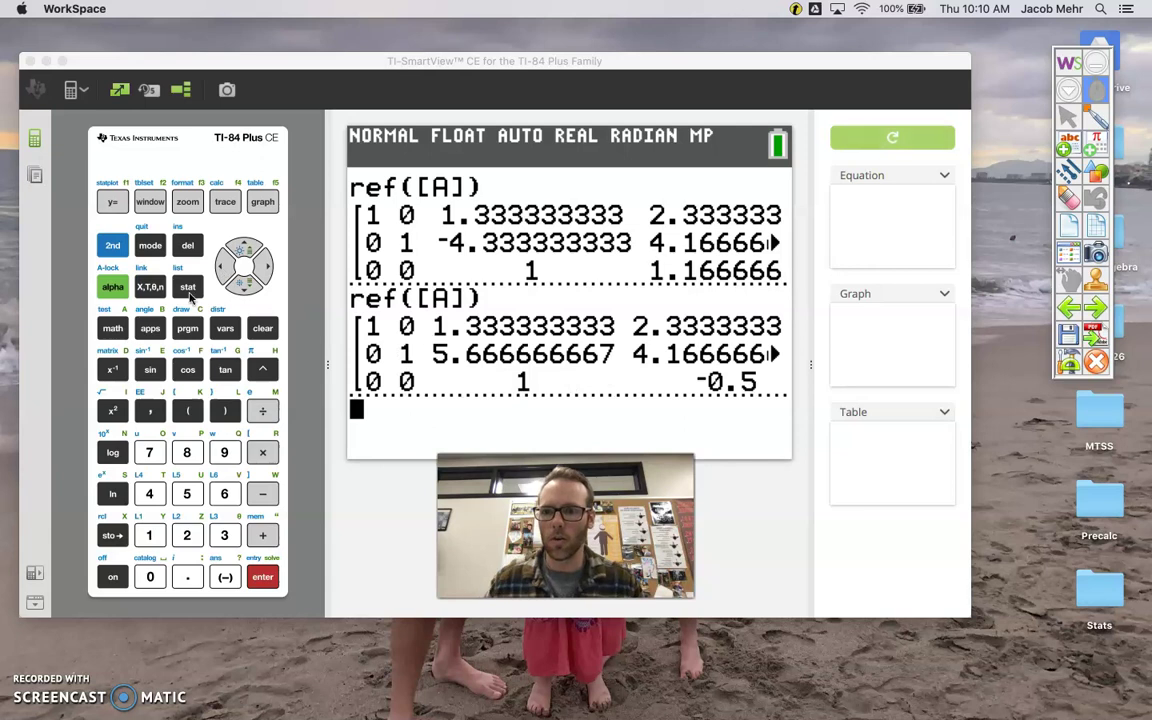
Step: Find B:rref( in the calculator's MATRIX MATH menu, then return to the whiteboard page
click(113, 245)
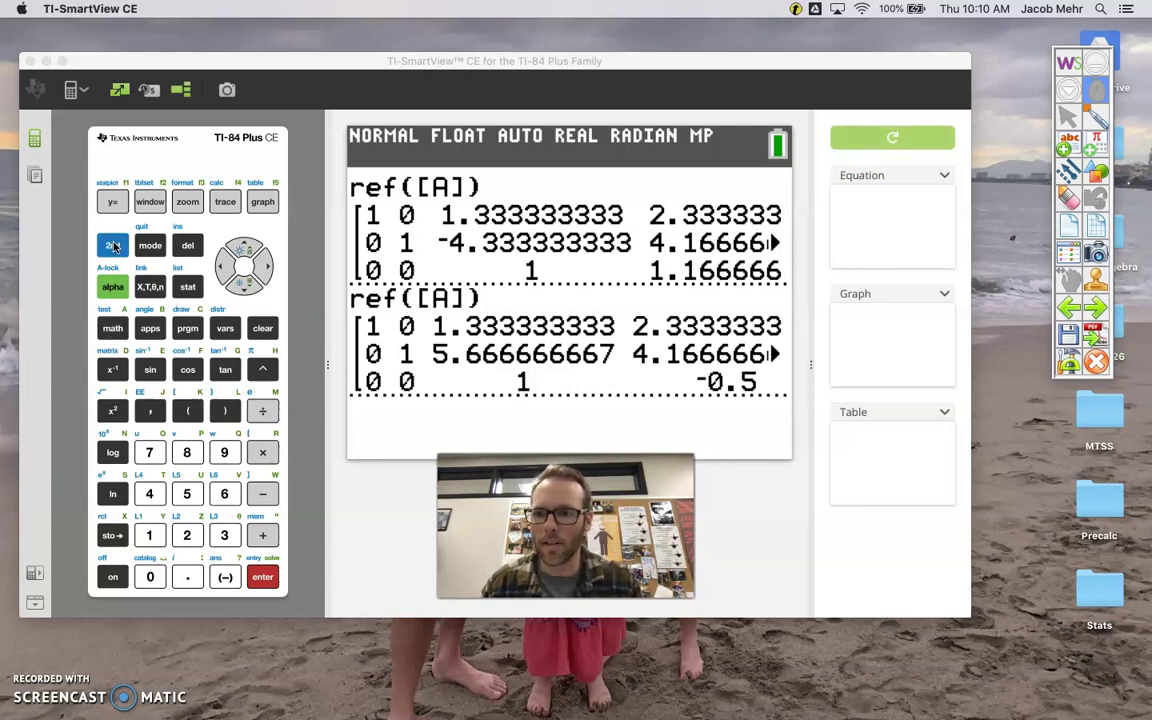
click(113, 245)
click(113, 369)
click(244, 284)
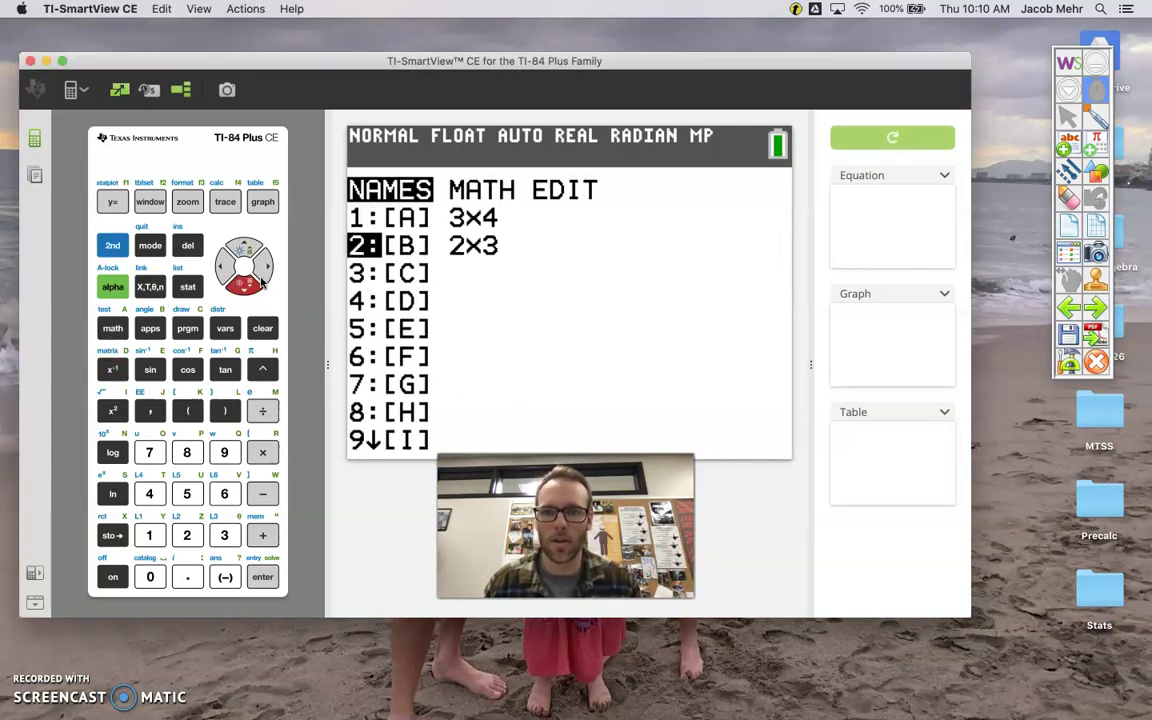
click(265, 266)
drag(245, 286, 246, 287)
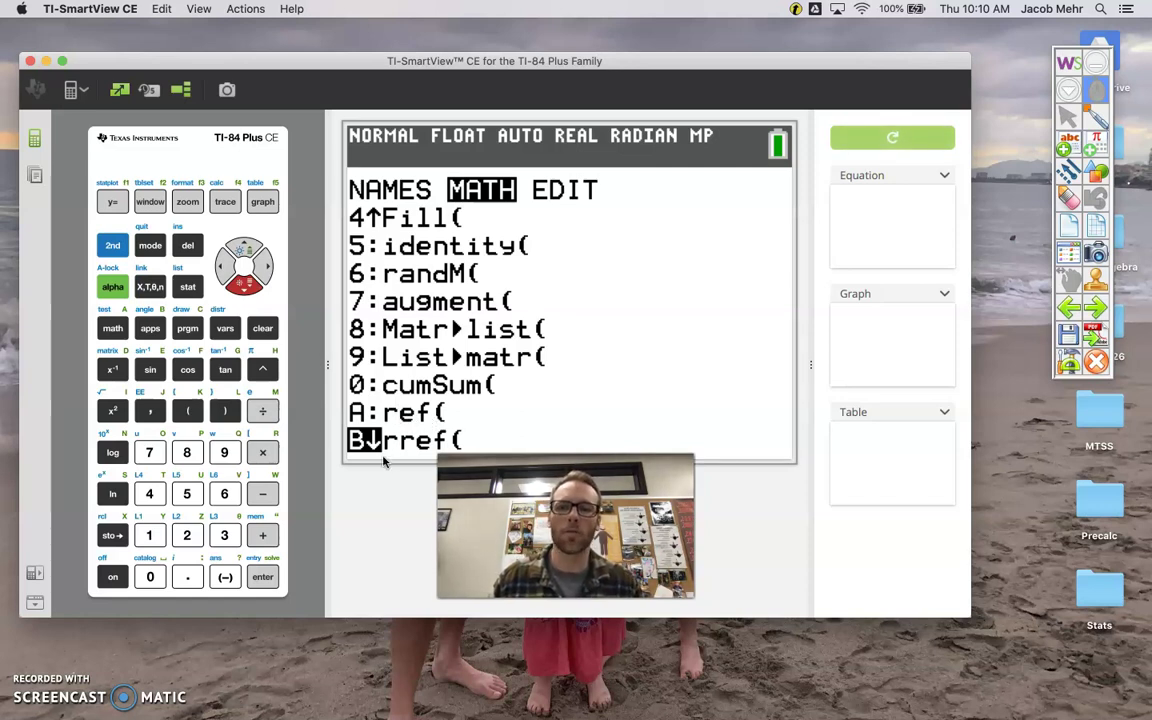
click(1069, 308)
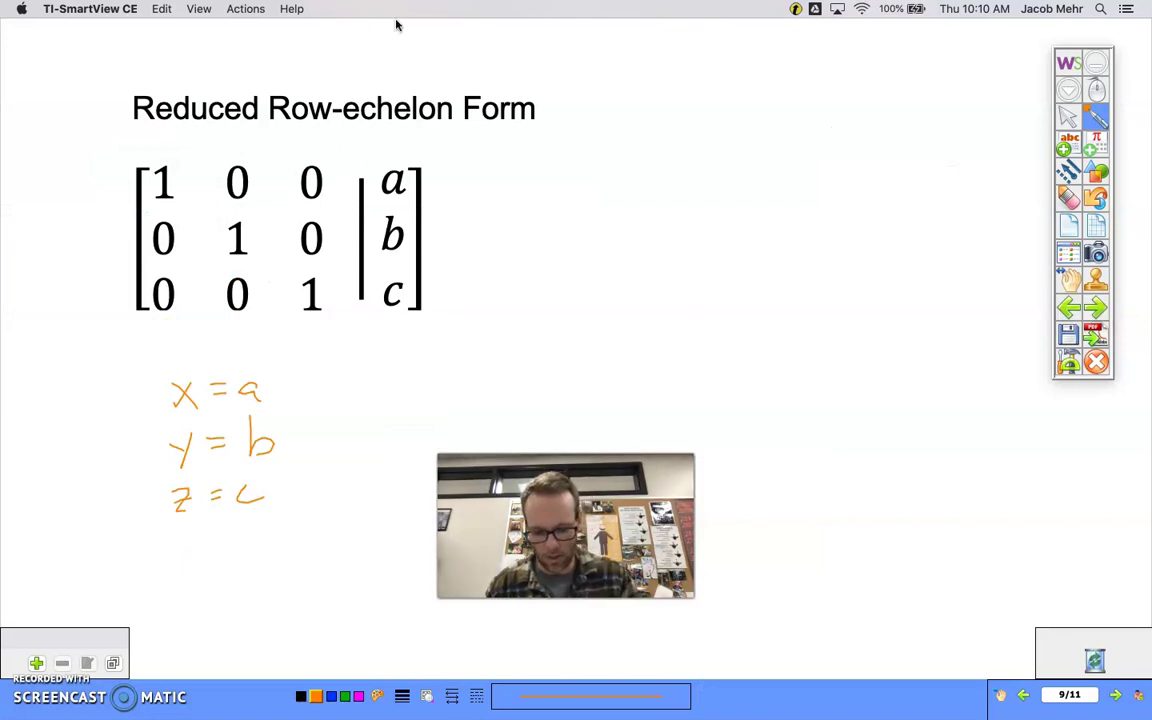
Step: Write 'rref' beside the matrix, underline it and circle it in orange
mouse_move(617, 210)
mouse_down()
mouse_move(618, 180)
mouse_move(644, 193)
mouse_move(738, 172)
mouse_up()
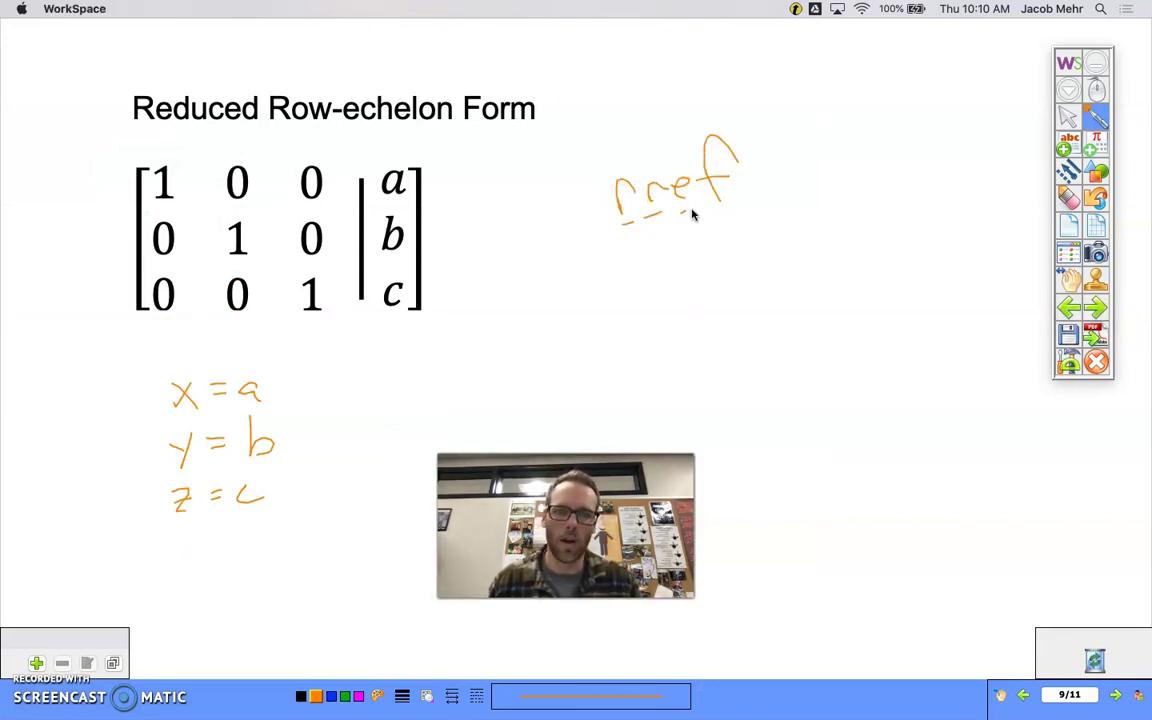
drag(706, 213, 738, 207)
mouse_move(770, 104)
mouse_down()
mouse_move(638, 252)
mouse_move(760, 105)
mouse_up()
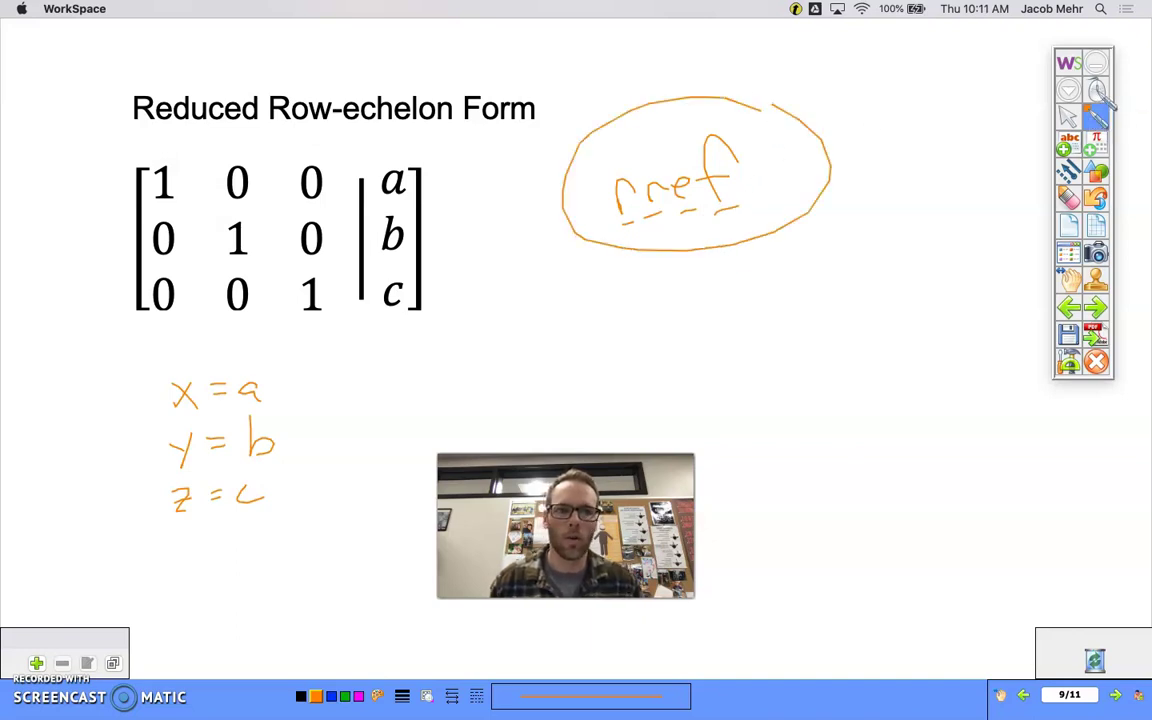
click(1100, 92)
Step: Compute rref([A]), giving the identity matrix with solution column 3, 7, −0.5
click(262, 577)
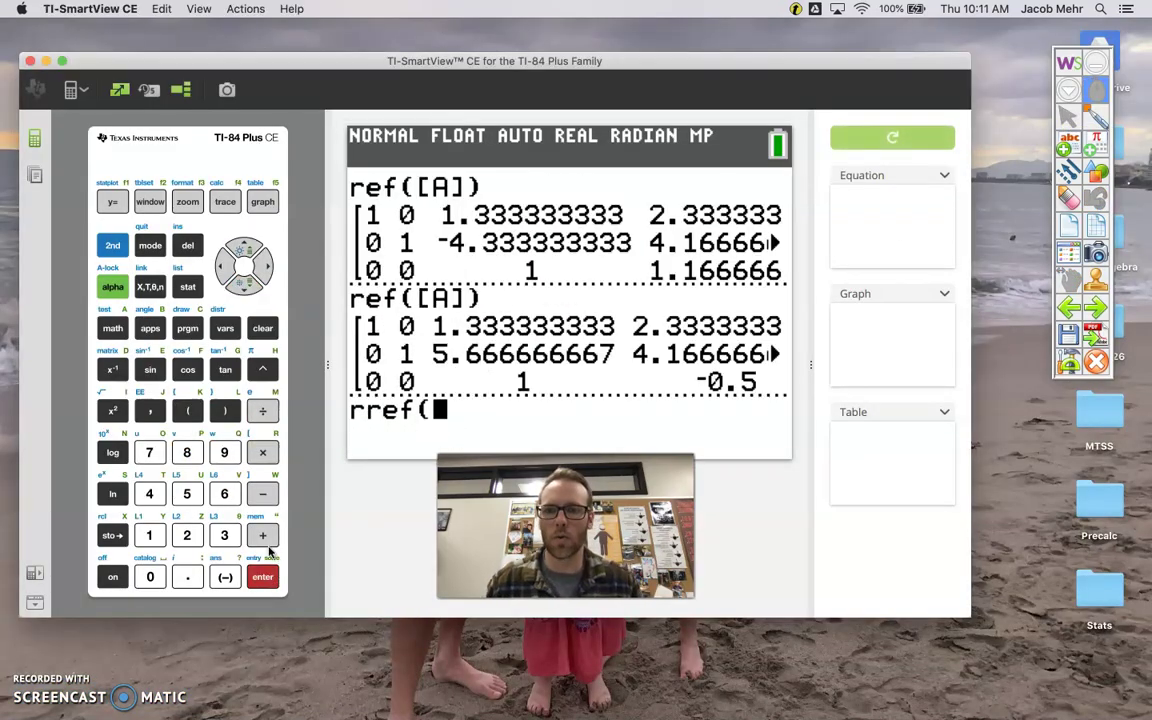
click(112, 245)
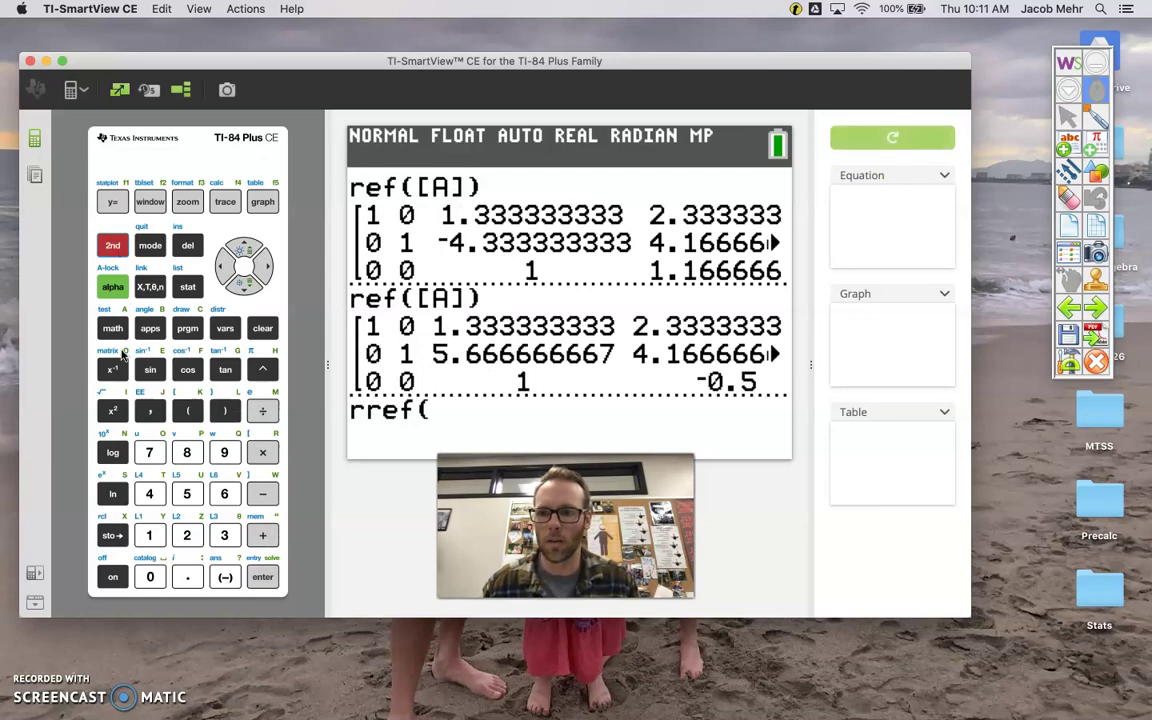
click(113, 368)
click(263, 578)
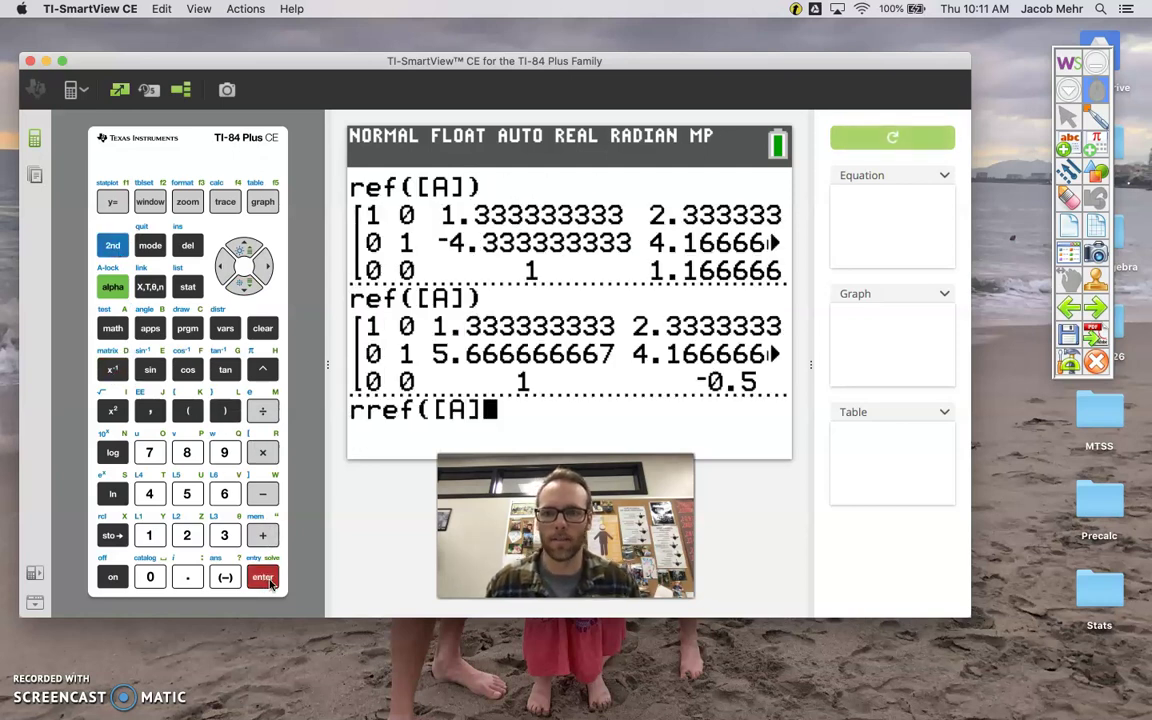
click(224, 410)
click(262, 577)
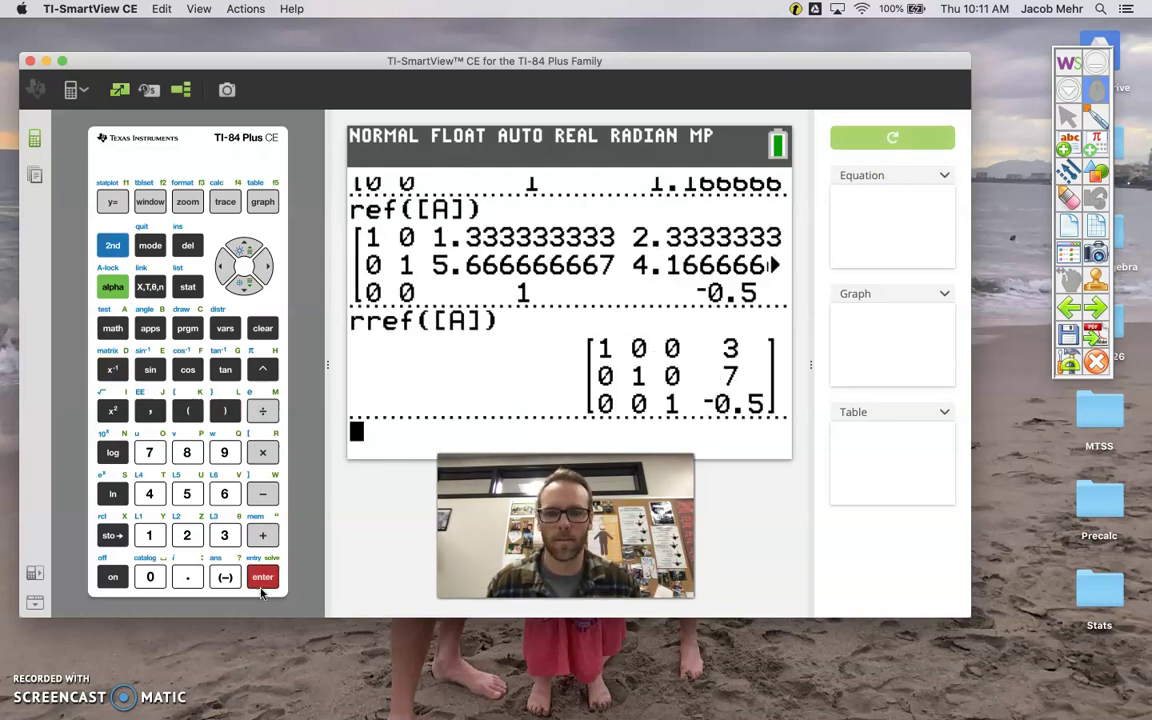
click(1068, 309)
Step: Go back to notes page 6/11 with the hand-worked solution x = 15
click(1070, 311)
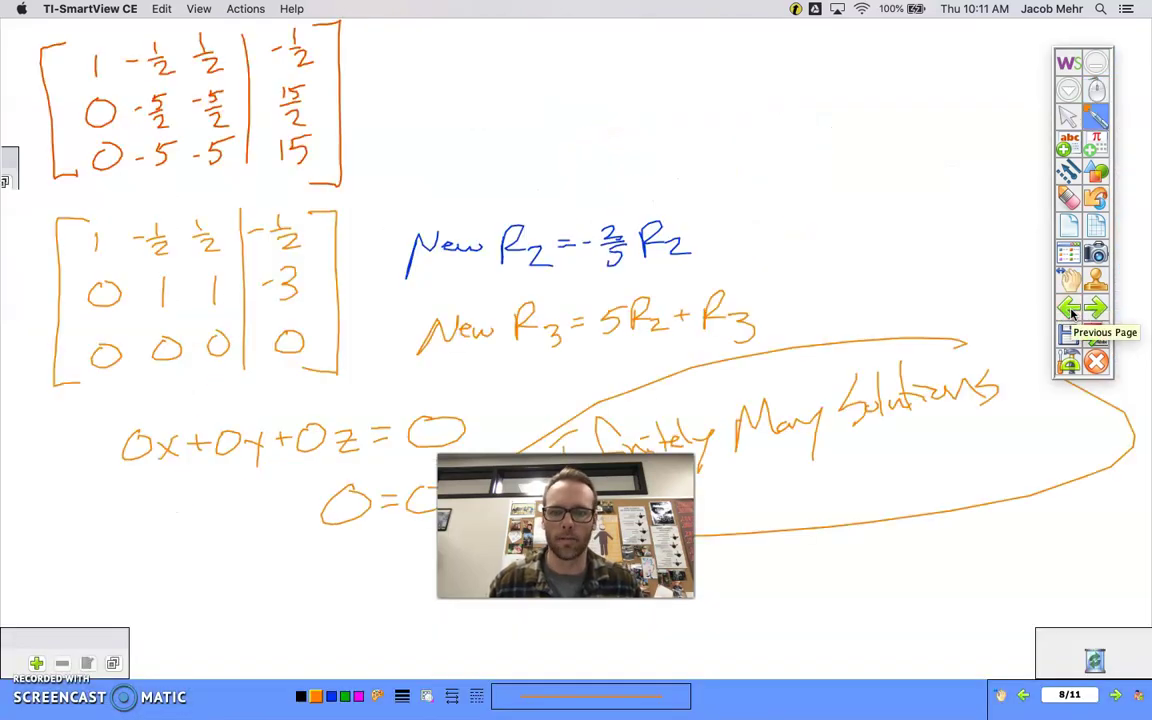
click(1069, 312)
click(1068, 313)
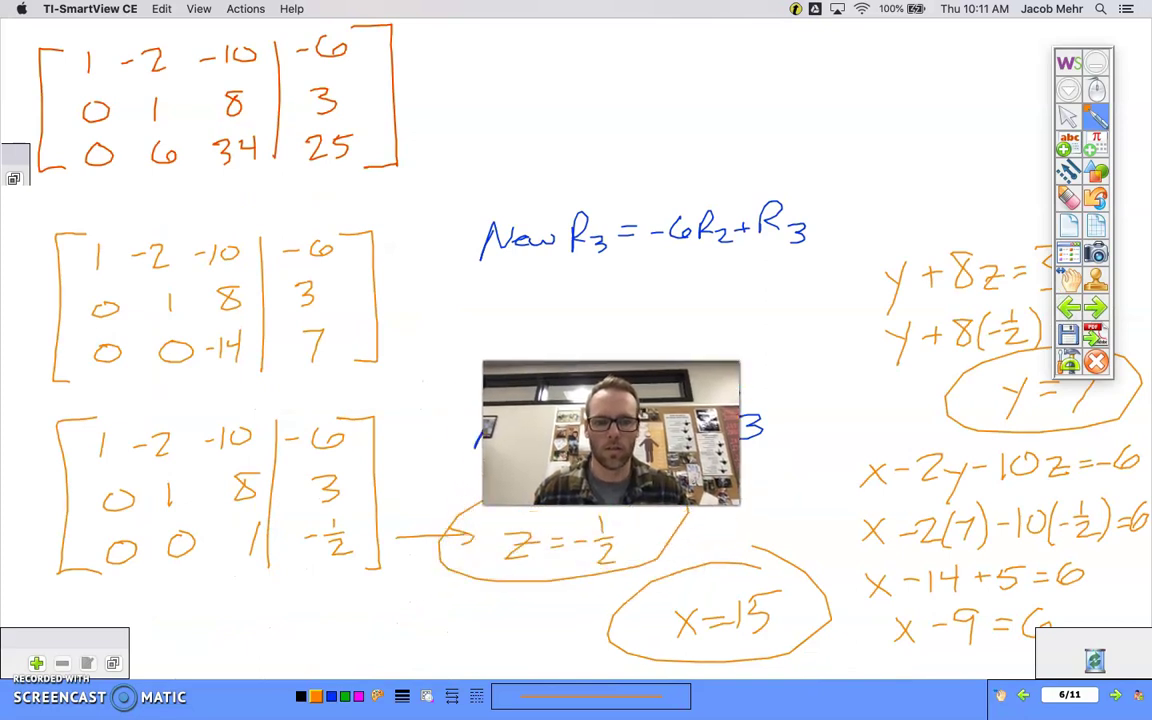
Step: Collapse and restore the tool palette, and compare the notes with the calculator result
click(1097, 64)
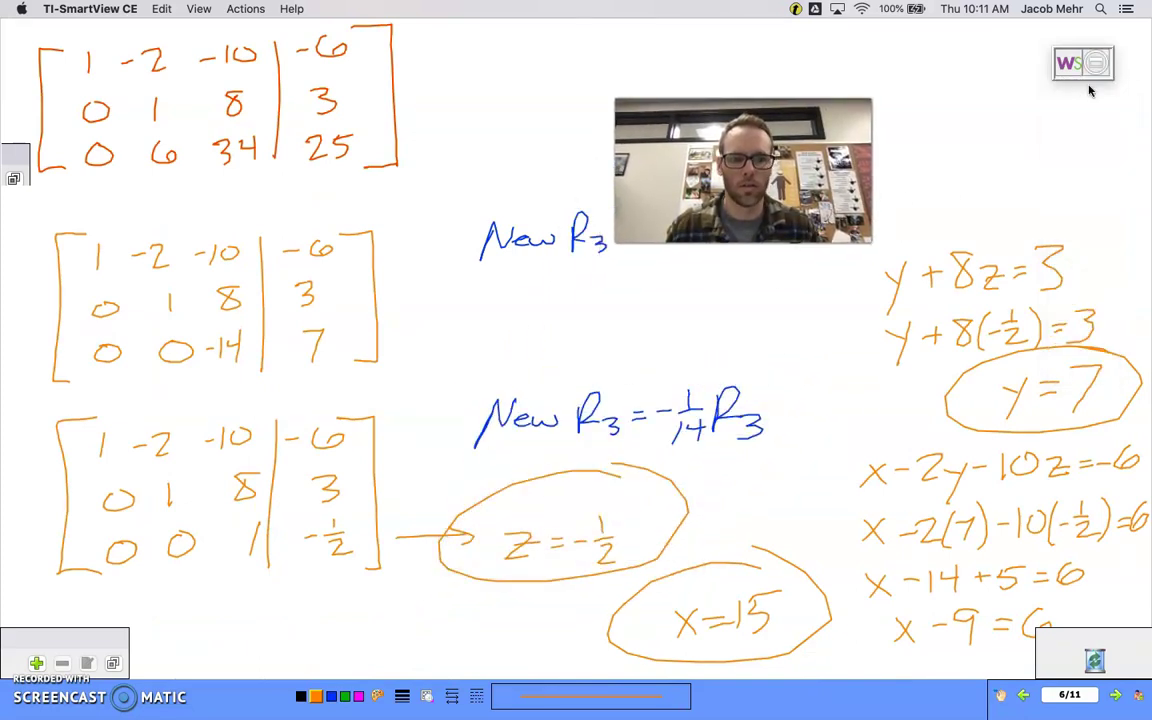
click(1097, 64)
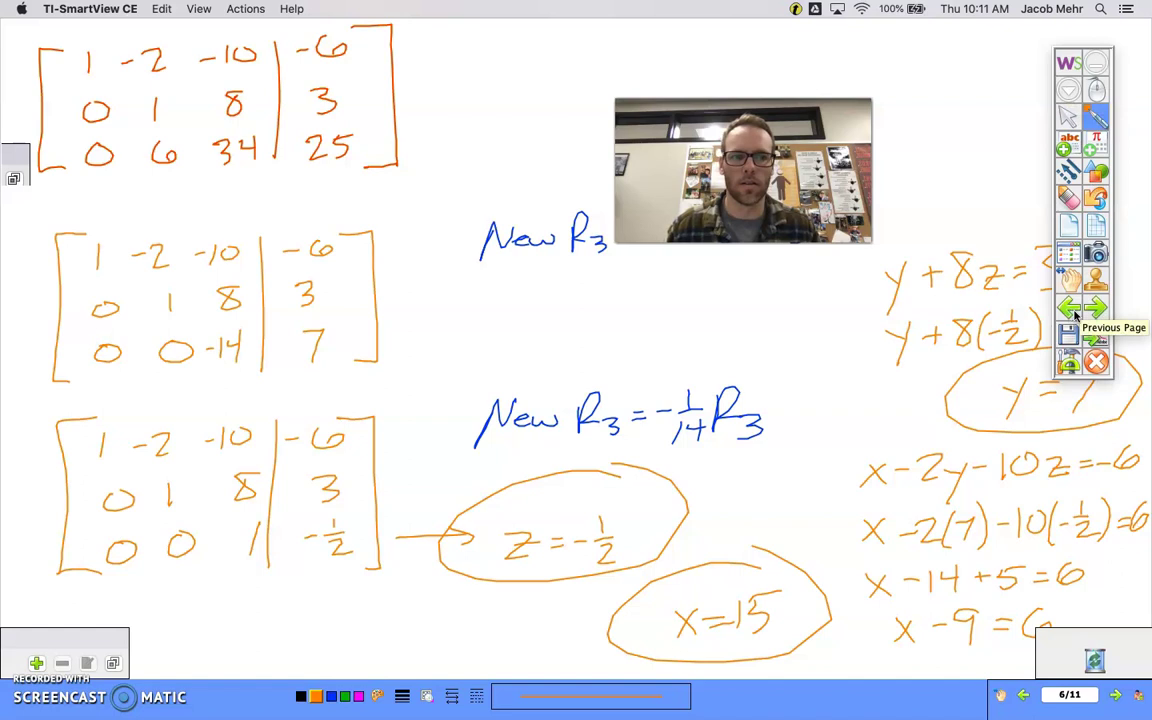
click(1097, 118)
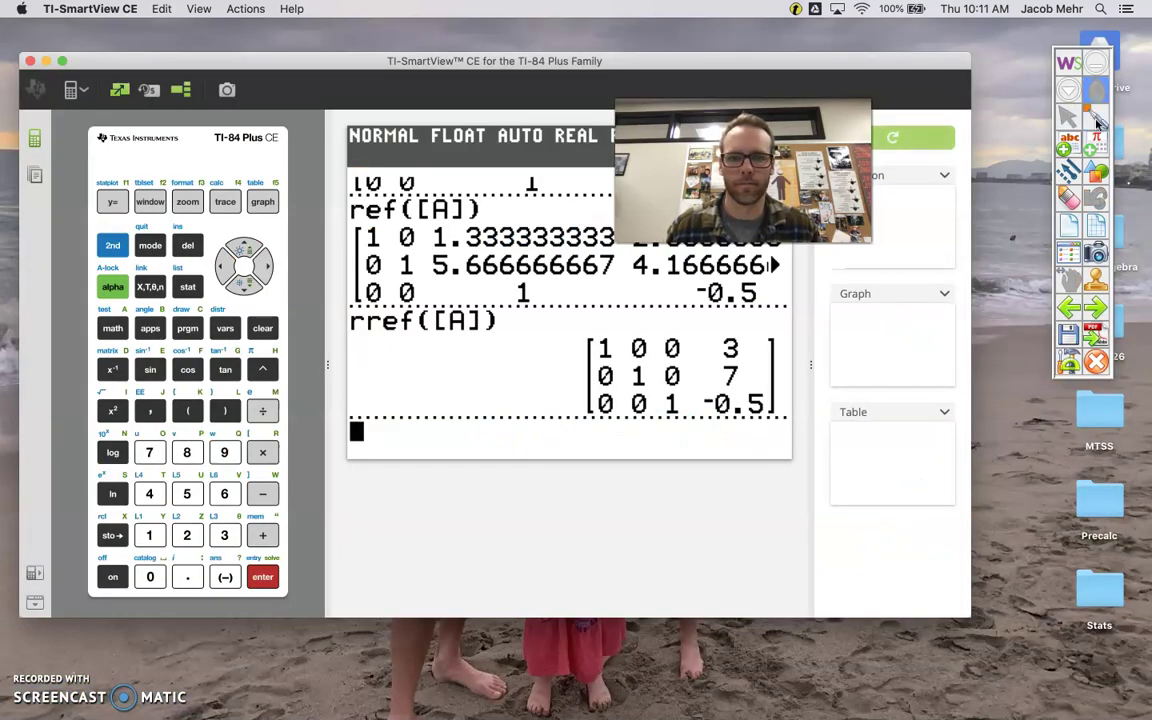
click(1066, 308)
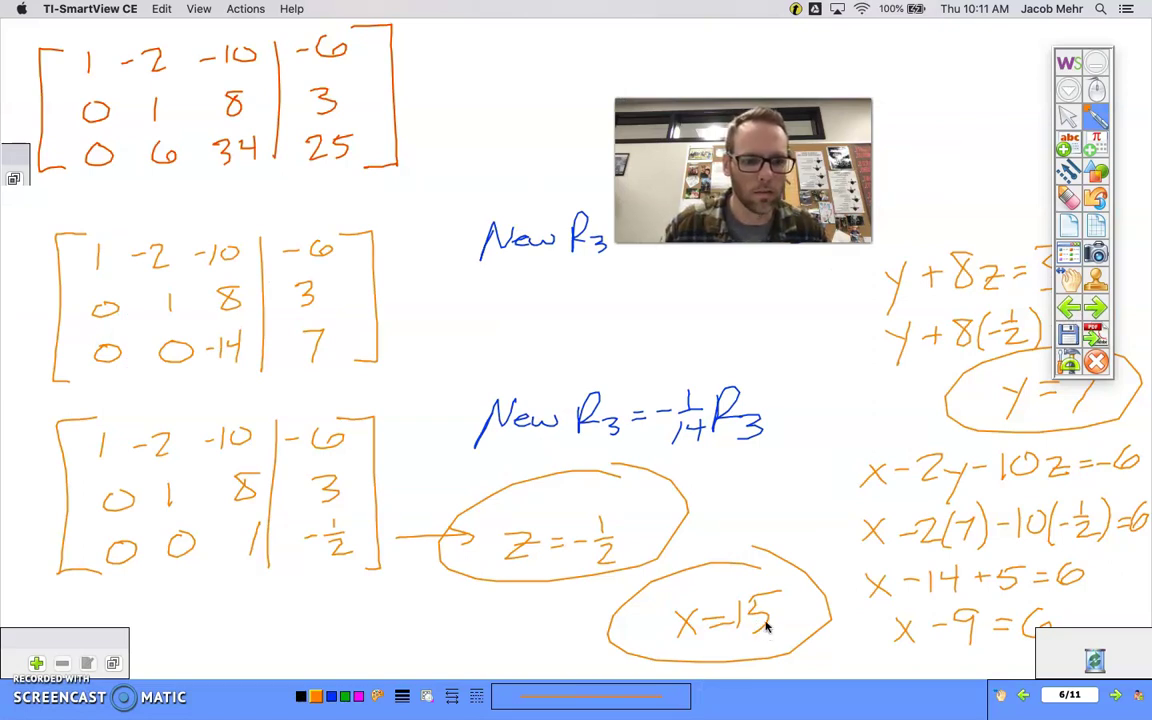
Step: Erase 15 from the circled x answer, then page ahead to page 8/11
mouse_move(793, 519)
mouse_down()
mouse_move(711, 472)
mouse_move(805, 527)
mouse_up()
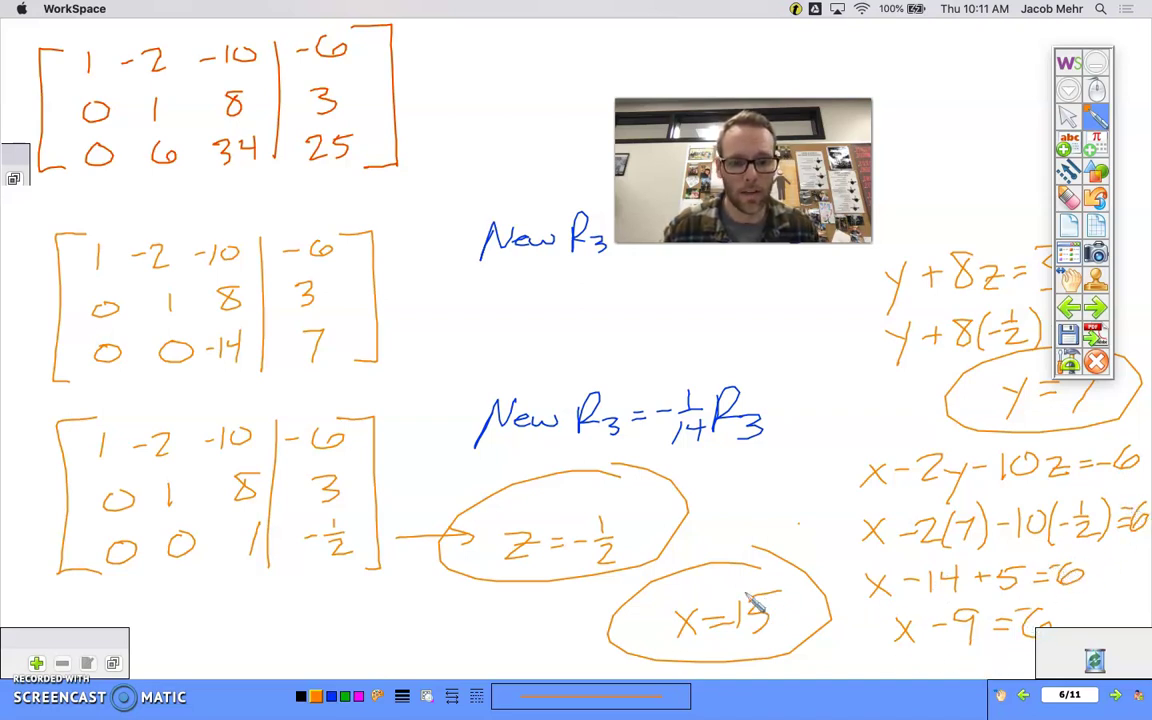
mouse_move(751, 612)
mouse_down()
mouse_move(737, 623)
mouse_move(764, 617)
mouse_move(752, 642)
mouse_up()
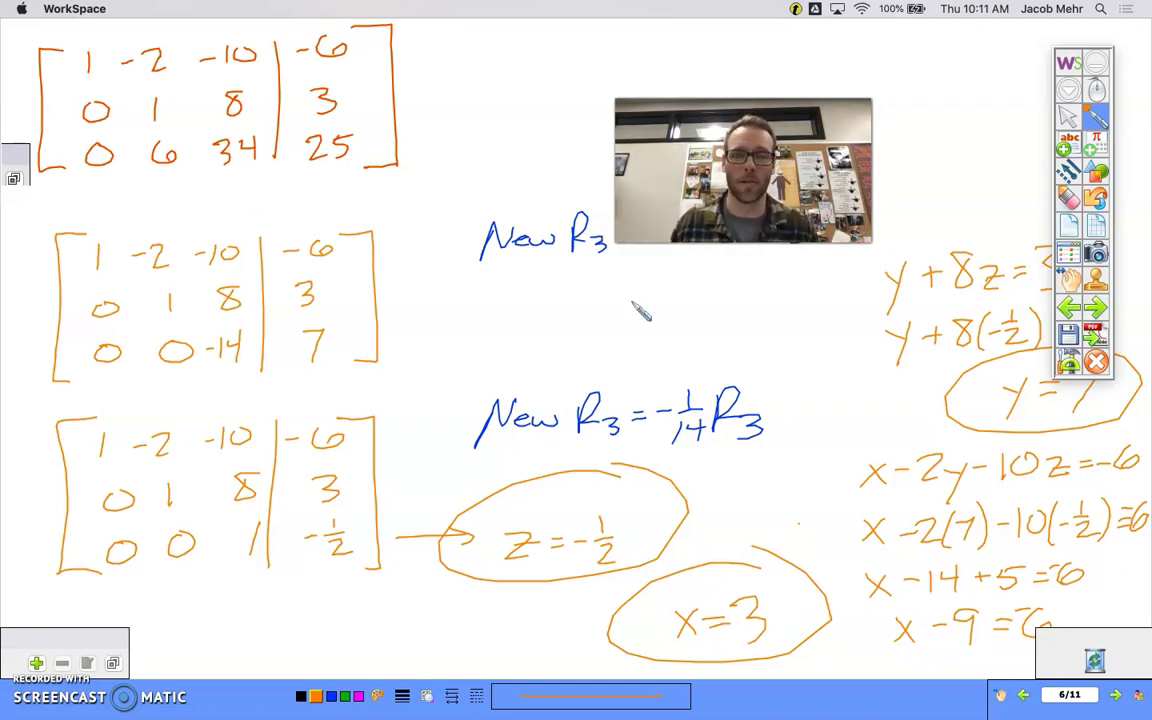
click(1100, 311)
click(1100, 310)
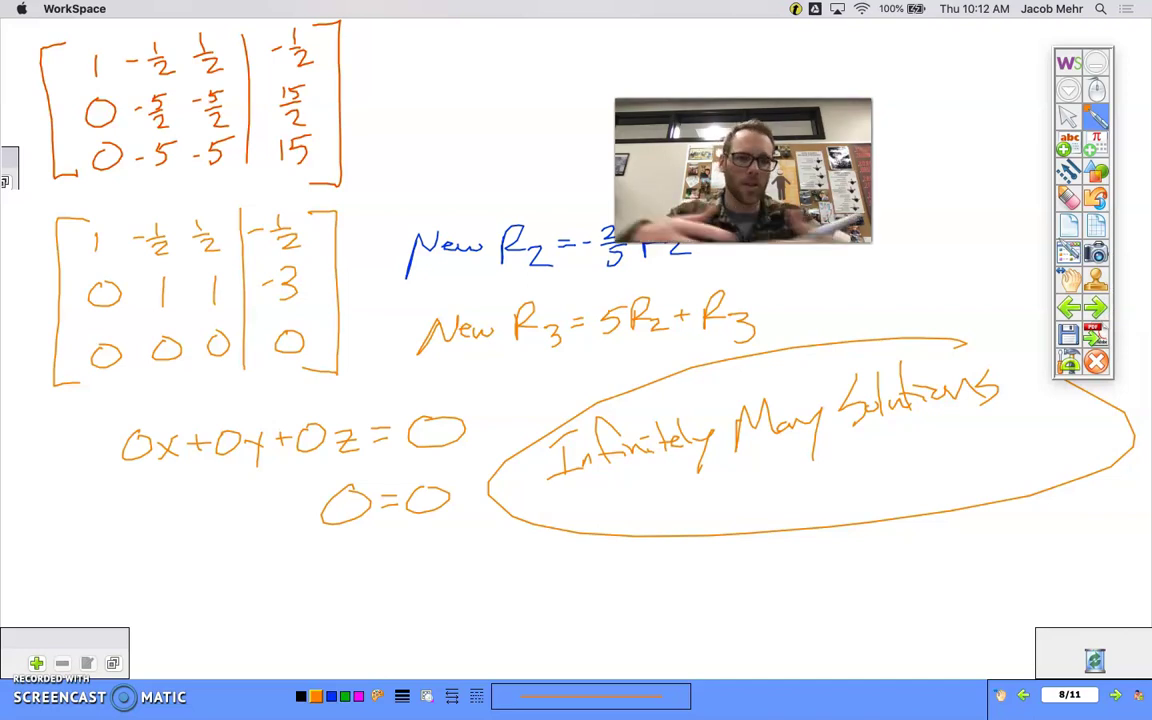
Step: Page forward past the Reduced Row-echelon Form slide to word problem 5 on page 10/11
click(1097, 309)
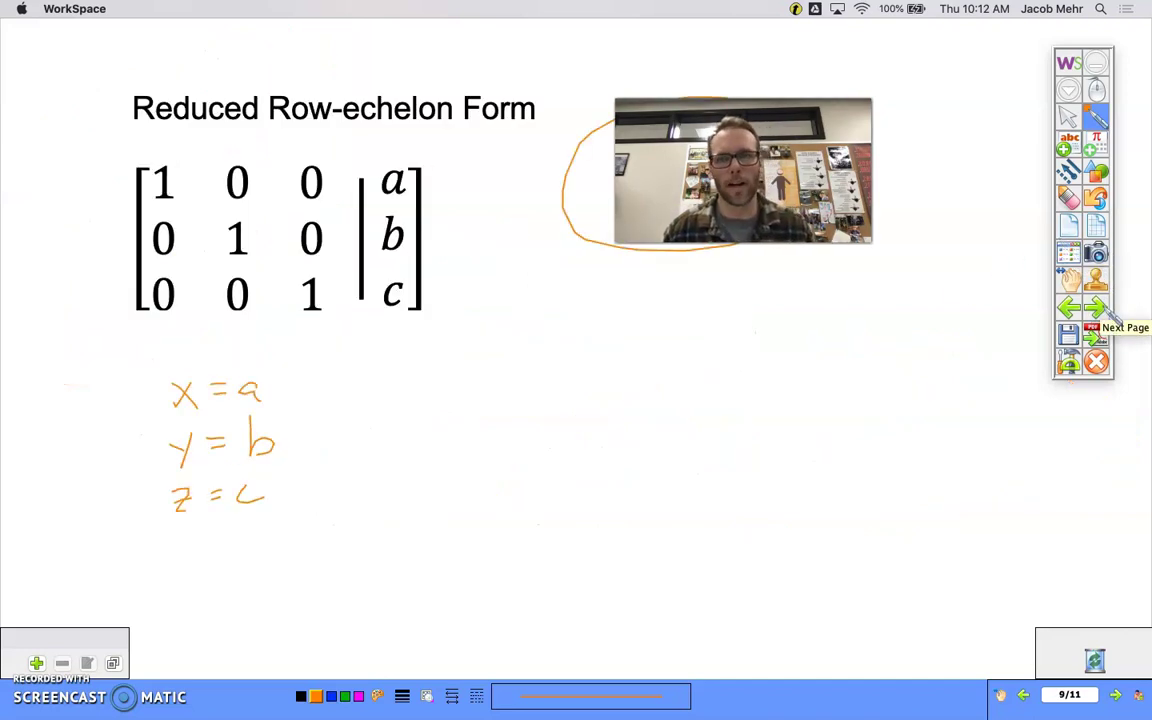
click(1097, 309)
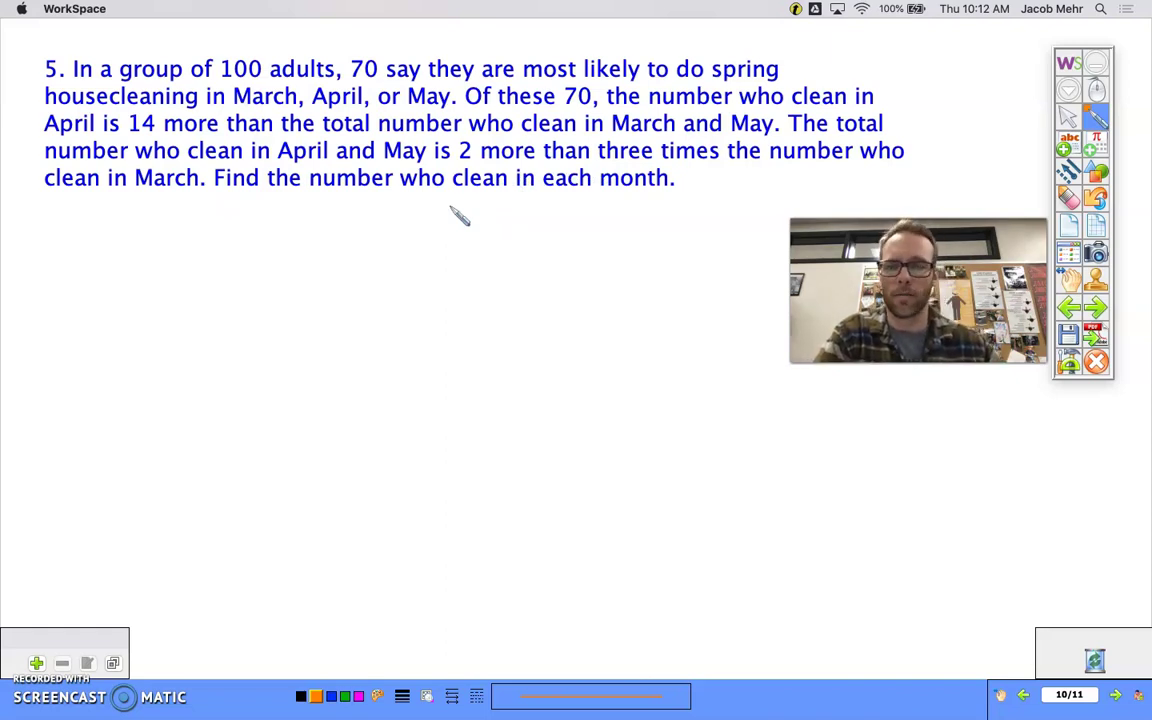
Step: Write the labels x =, y =, z = down the left side in orange
drag(128, 222, 146, 241)
mouse_move(146, 222)
mouse_down()
mouse_move(128, 241)
mouse_move(169, 227)
mouse_up()
mouse_move(153, 235)
mouse_down()
mouse_move(169, 235)
mouse_move(136, 283)
mouse_up()
mouse_move(141, 267)
mouse_down()
mouse_move(138, 303)
mouse_move(164, 274)
mouse_up()
drag(152, 282, 164, 282)
mouse_move(140, 325)
mouse_down()
mouse_move(143, 344)
mouse_move(164, 331)
mouse_up()
drag(151, 338, 163, 338)
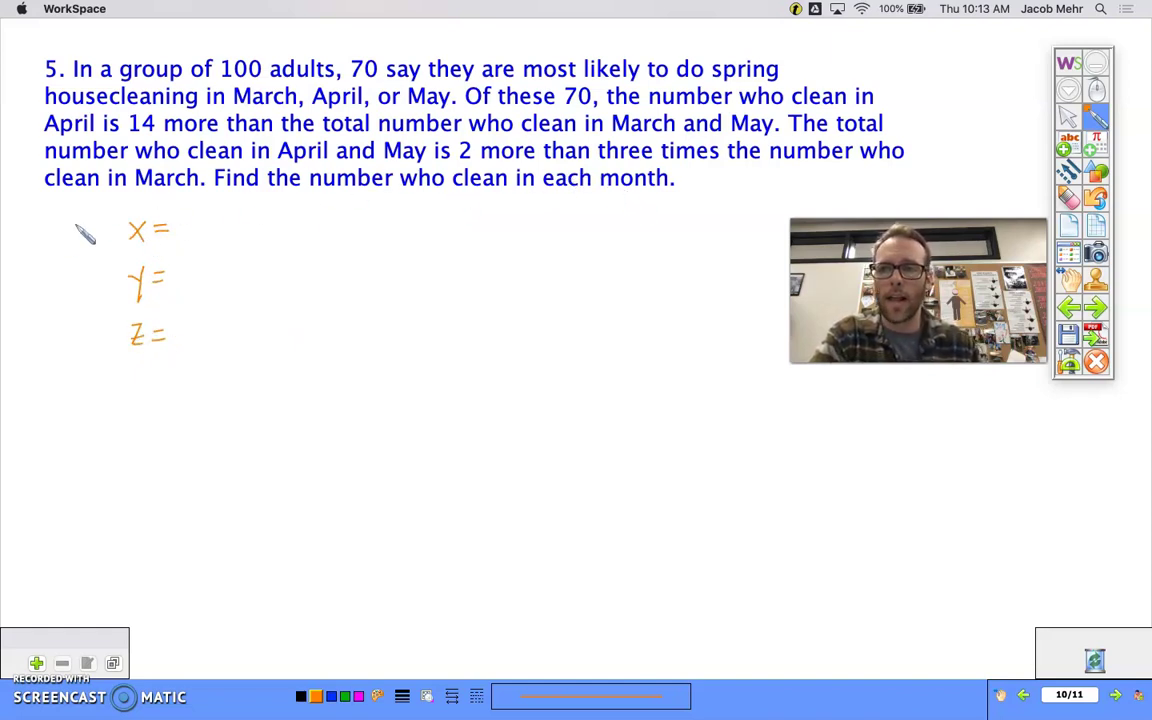
Step: Define x as the '# of people who clean in' a month, with ditto marks for y
drag(193, 216, 189, 236)
mouse_move(203, 214)
mouse_down()
mouse_move(200, 234)
mouse_move(212, 221)
mouse_up()
mouse_move(187, 229)
mouse_down()
mouse_move(232, 230)
mouse_move(240, 244)
mouse_move(256, 217)
mouse_up()
mouse_move(264, 222)
mouse_down()
mouse_move(300, 245)
mouse_move(304, 232)
mouse_move(337, 228)
mouse_move(474, 231)
mouse_move(480, 216)
mouse_move(486, 226)
mouse_move(540, 210)
mouse_move(531, 222)
mouse_move(580, 230)
mouse_up()
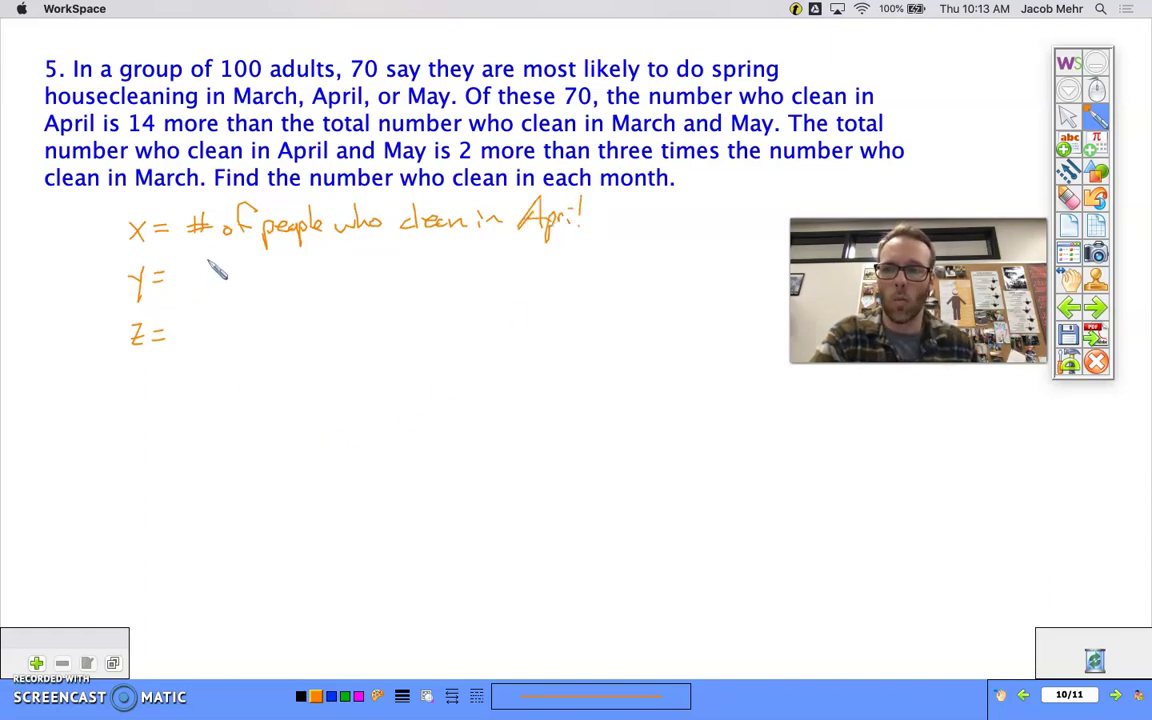
drag(208, 261, 208, 268)
drag(214, 260, 214, 267)
drag(440, 262, 443, 270)
drag(452, 262, 537, 284)
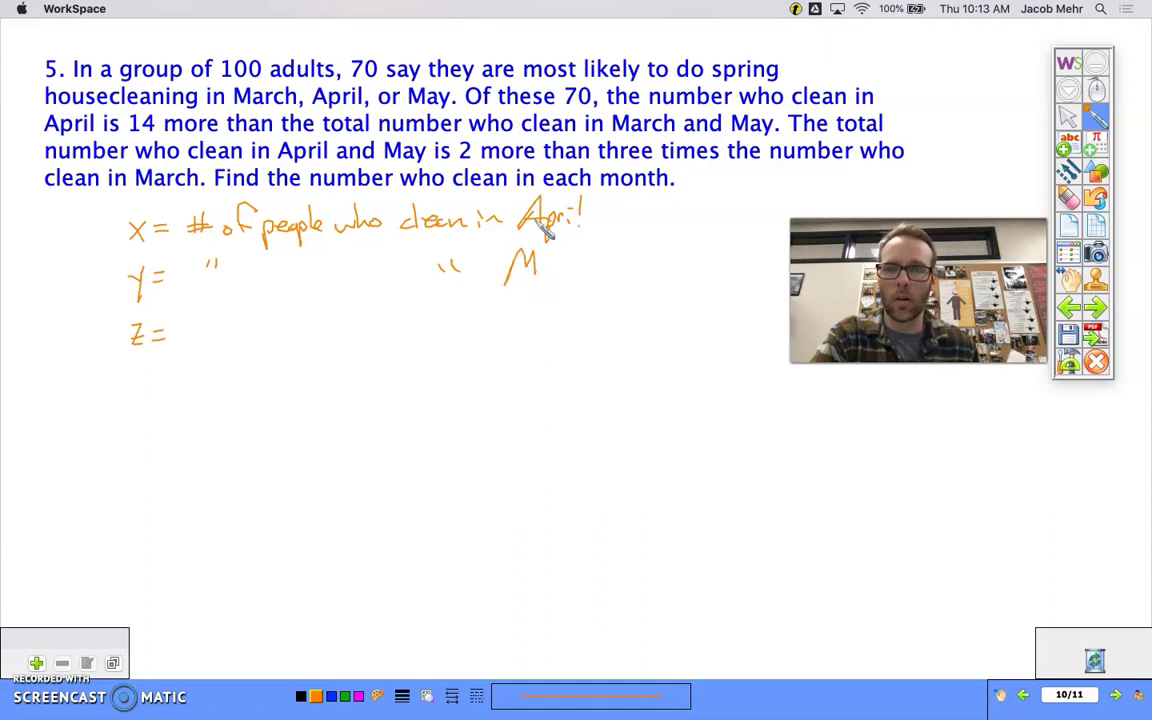
Step: Fix the months so x is March and y is April, adding ditto marks for z
mouse_move(545, 231)
mouse_down()
mouse_move(540, 219)
mouse_move(571, 211)
mouse_move(506, 253)
mouse_move(529, 271)
mouse_up()
key(p)
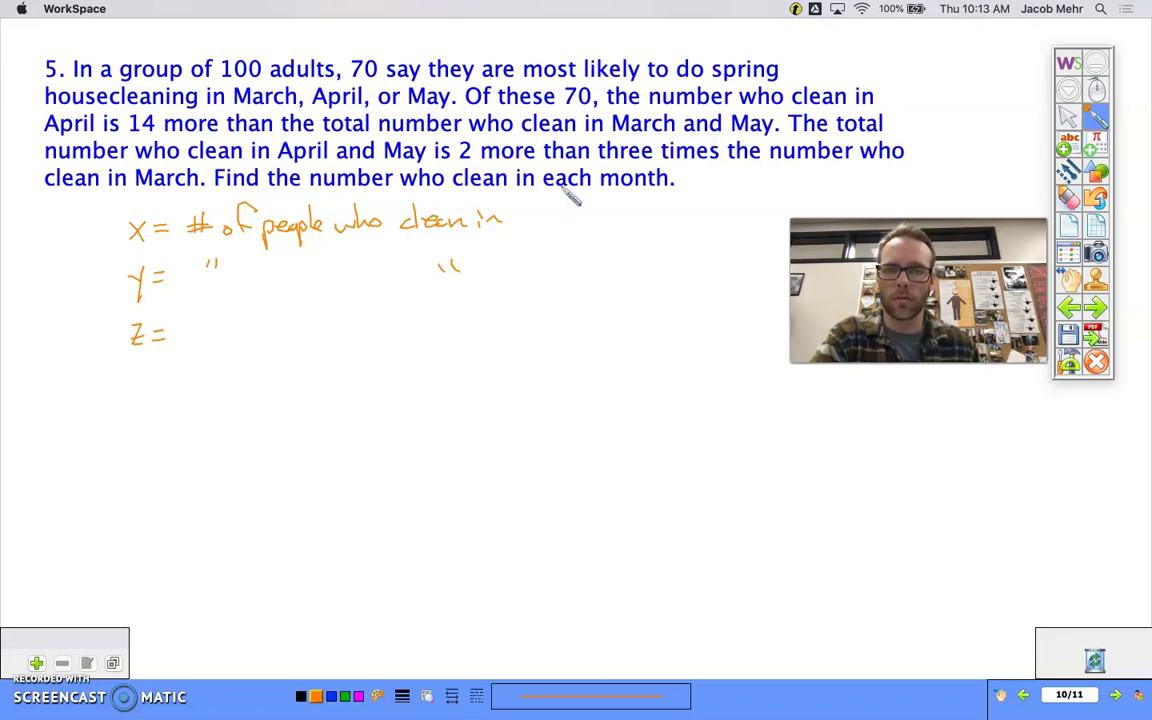
mouse_move(518, 228)
mouse_down()
mouse_move(532, 216)
mouse_move(603, 220)
mouse_up()
mouse_move(514, 270)
mouse_down()
mouse_move(532, 262)
mouse_move(541, 272)
mouse_move(576, 252)
mouse_move(571, 272)
mouse_up()
drag(211, 320, 213, 329)
drag(219, 319, 221, 328)
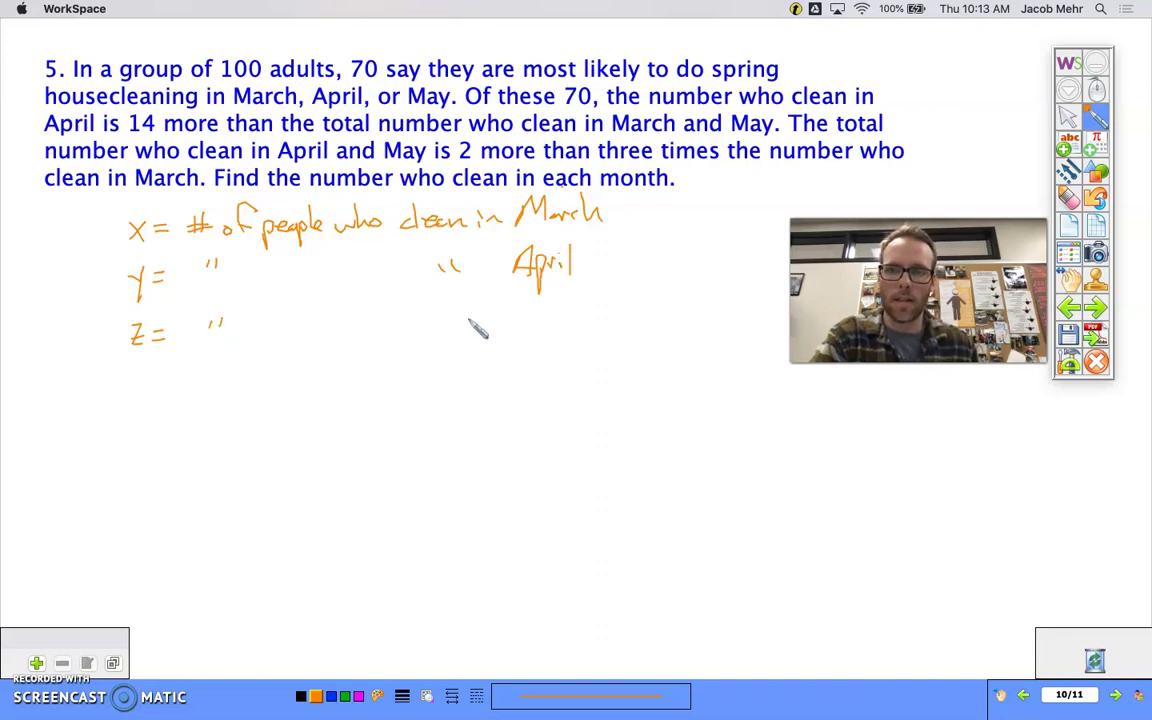
drag(449, 316, 455, 322)
mouse_move(457, 316)
mouse_down()
mouse_move(506, 321)
mouse_move(506, 334)
mouse_move(536, 305)
mouse_move(555, 352)
mouse_up()
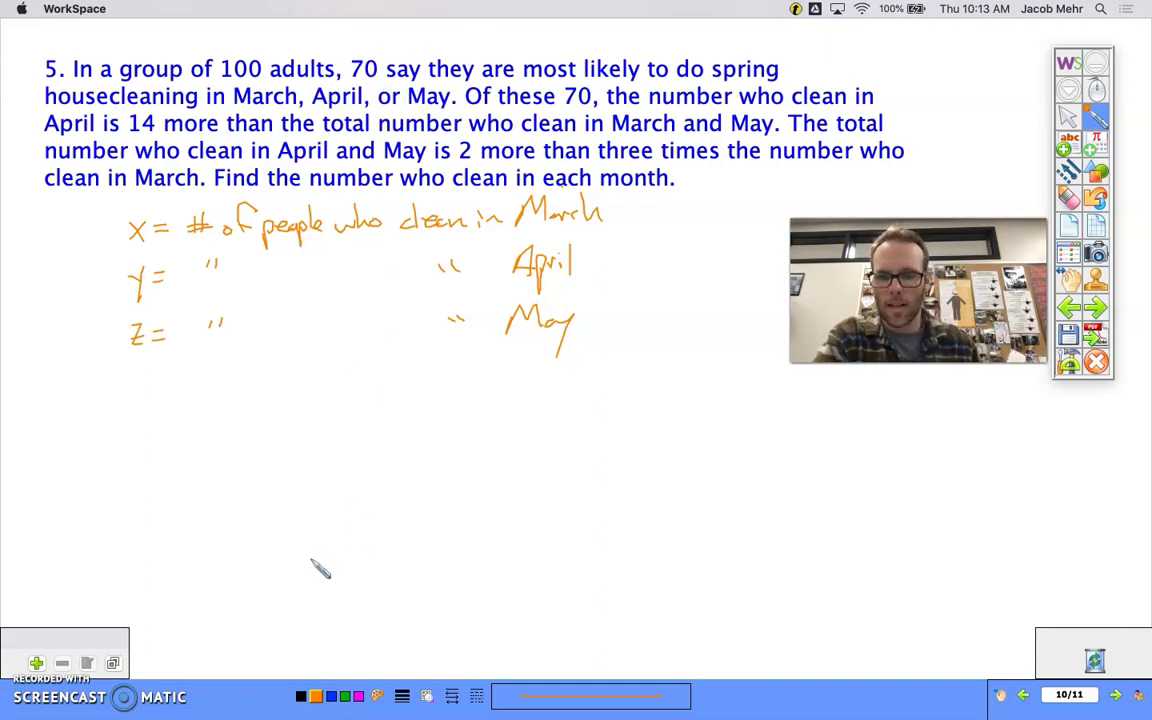
Step: In blue ink, begin the equation x + y + z = below the definitions
click(331, 696)
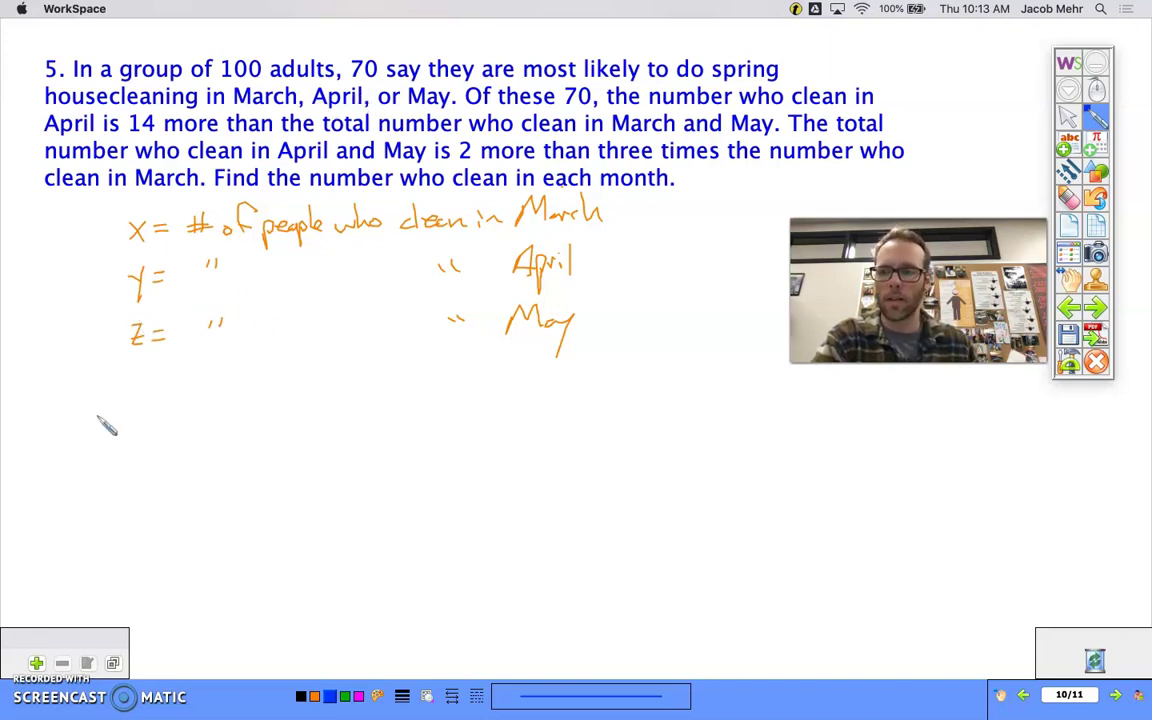
drag(132, 392, 150, 417)
drag(148, 392, 130, 418)
mouse_move(164, 400)
mouse_down()
mouse_move(232, 399)
mouse_move(225, 409)
mouse_move(258, 393)
mouse_move(258, 415)
mouse_move(289, 397)
mouse_up()
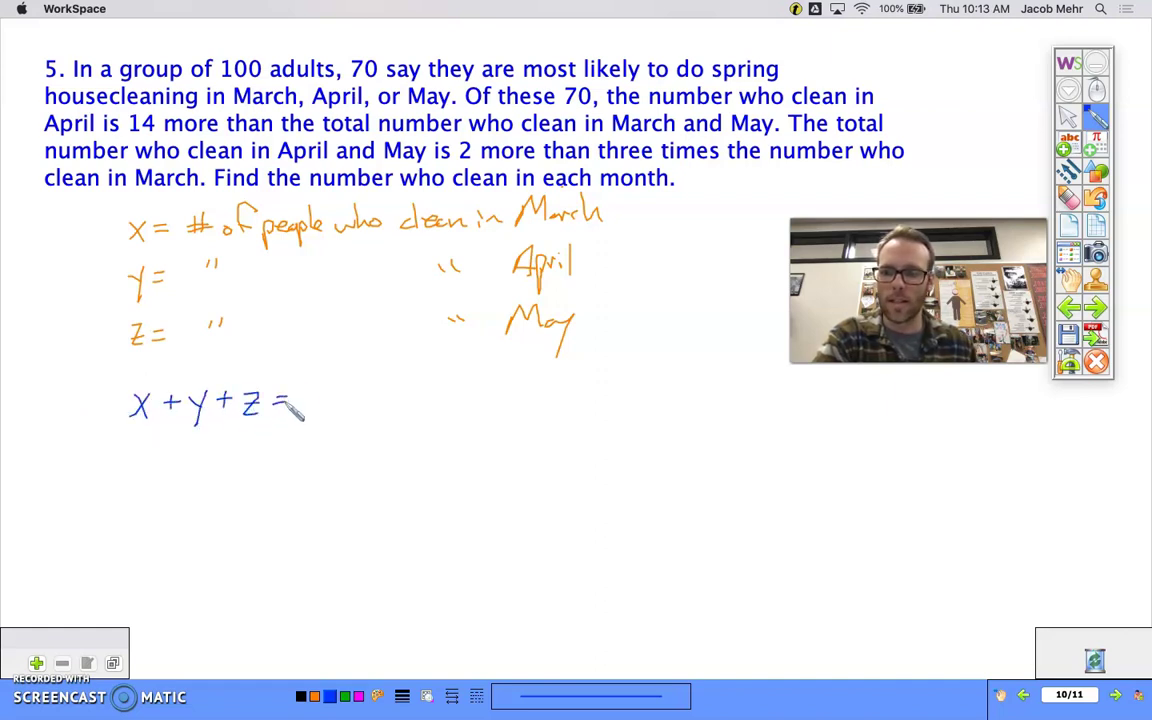